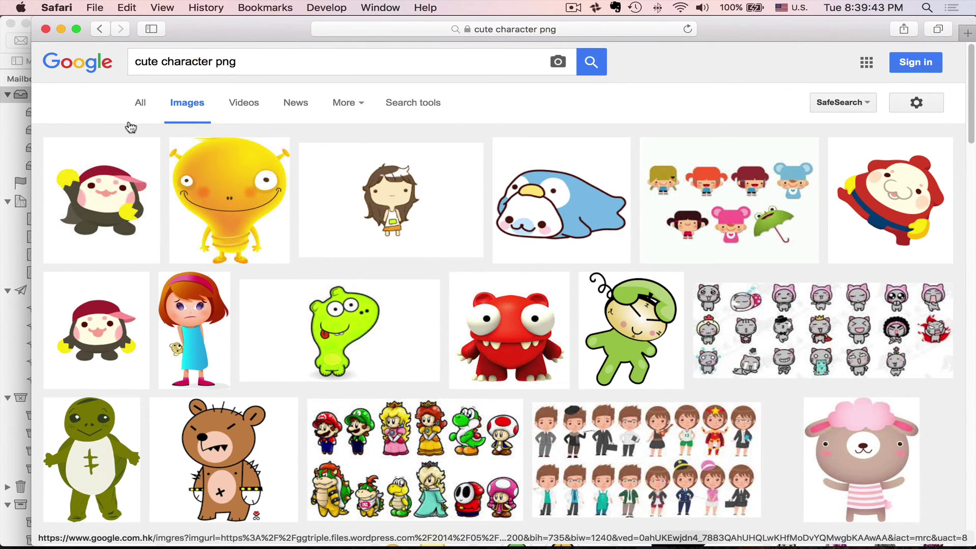
# Open the larger preview of the first 'cute character png' image result and scroll around it
pyautogui.click(125, 158)
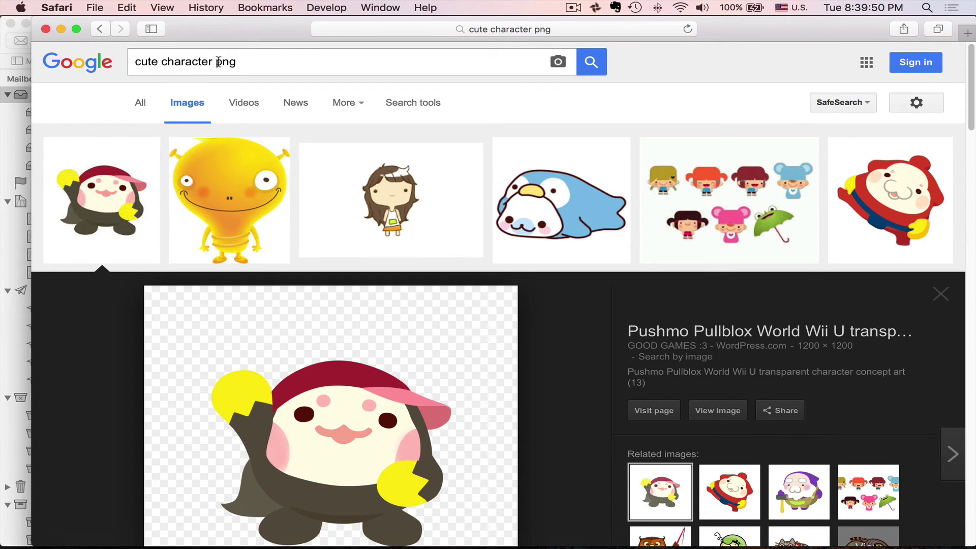
pyautogui.scroll(-5, 264, 213)
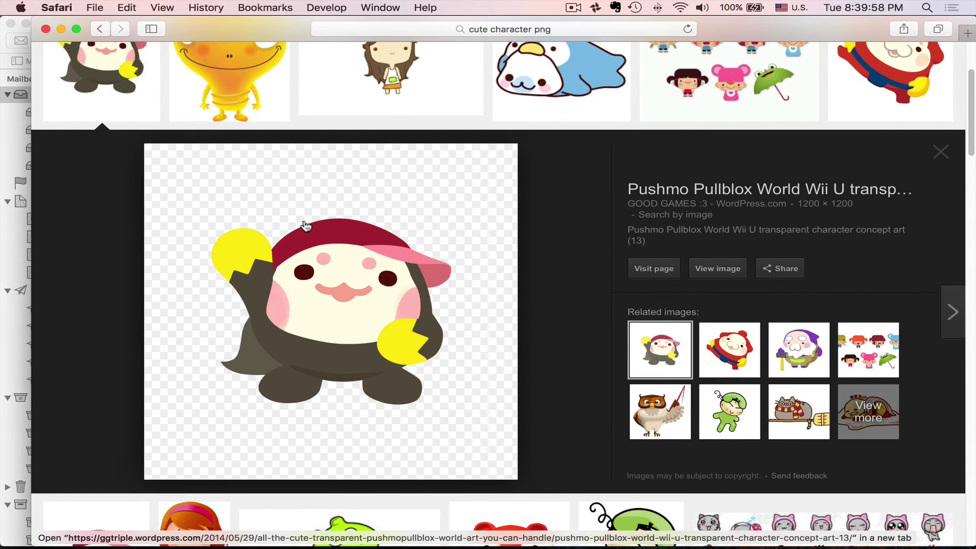
pyautogui.scroll(5, 306, 226)
pyautogui.scroll(-5, 306, 226)
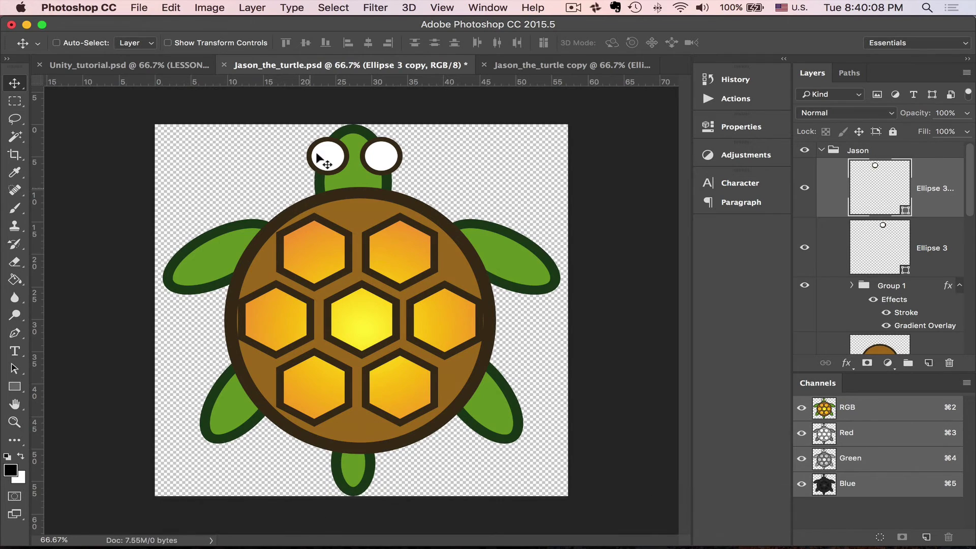
# Export the turtle via Save for Web as Jason_the_turtle.png into AwesomeGame/Assets/Textures
pyautogui.keyDown('alt'); pyautogui.scroll(3, 250, 196); pyautogui.keyUp('alt')
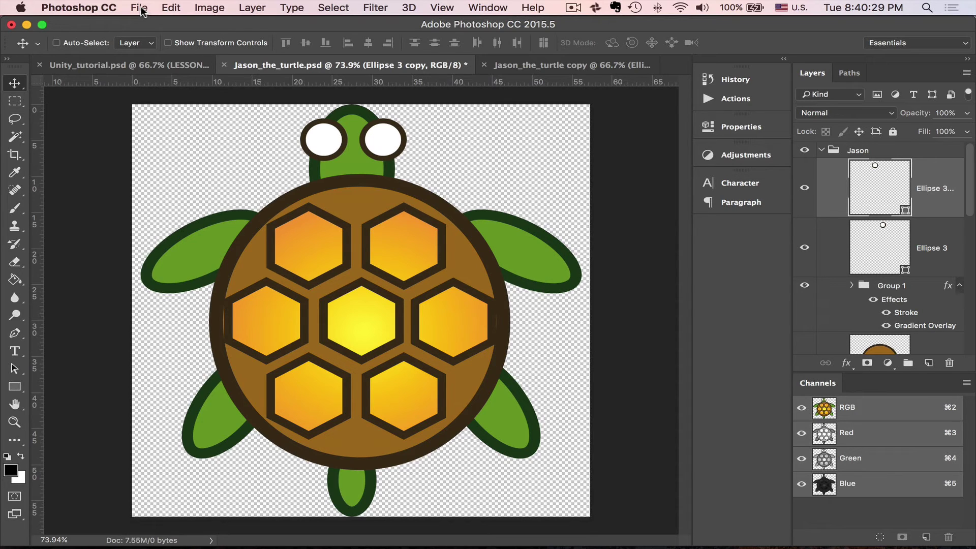
pyautogui.click(139, 8)
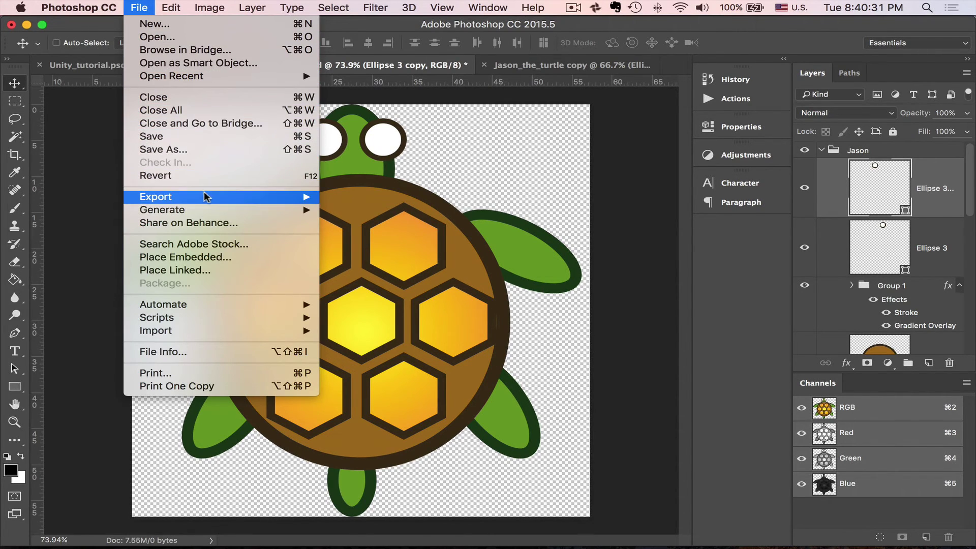
pyautogui.moveTo(207, 194)
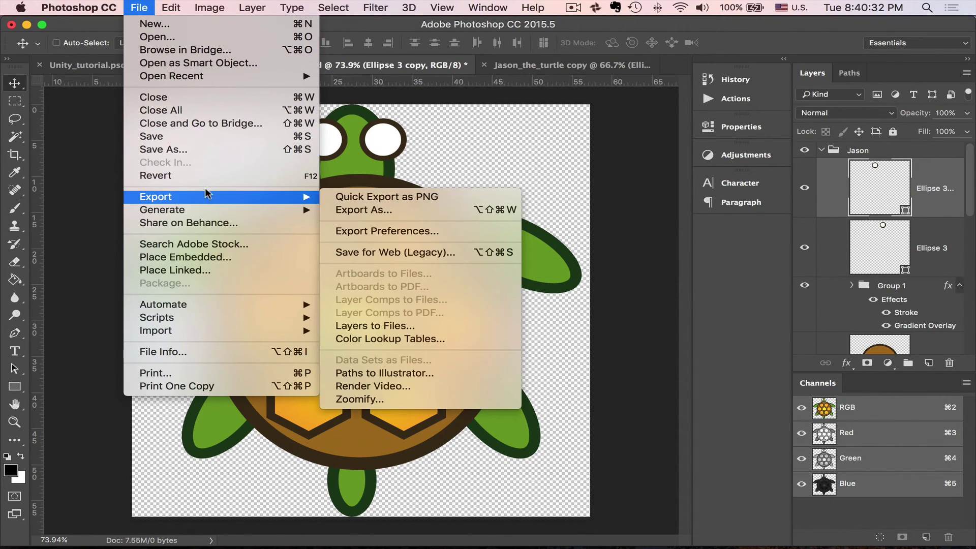
pyautogui.click(399, 253)
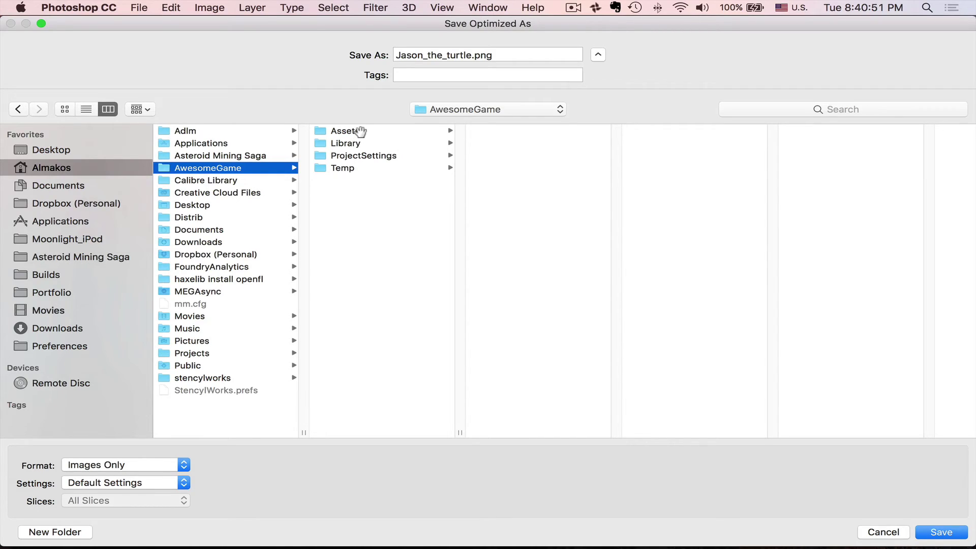
pyautogui.click(362, 131)
pyautogui.click(502, 193)
pyautogui.click(504, 180)
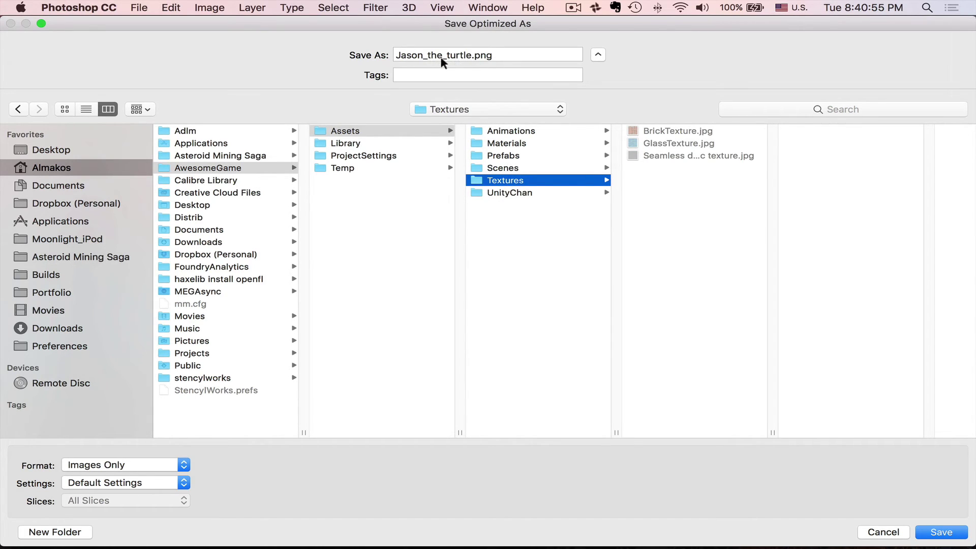
pyautogui.click(938, 533)
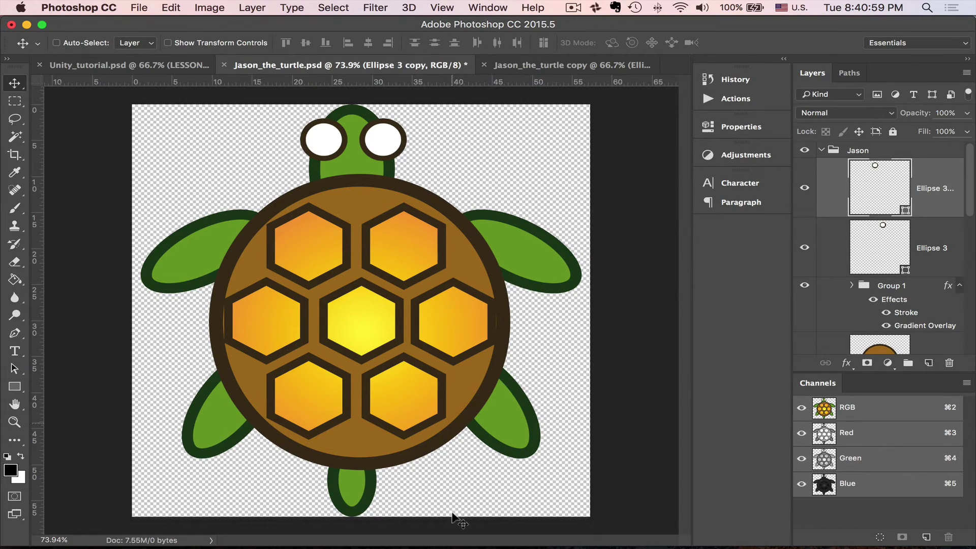
# In Unity, select the Jason_the_turtle texture and enlarge its Inspector preview and import settings
pyautogui.click(452, 536)
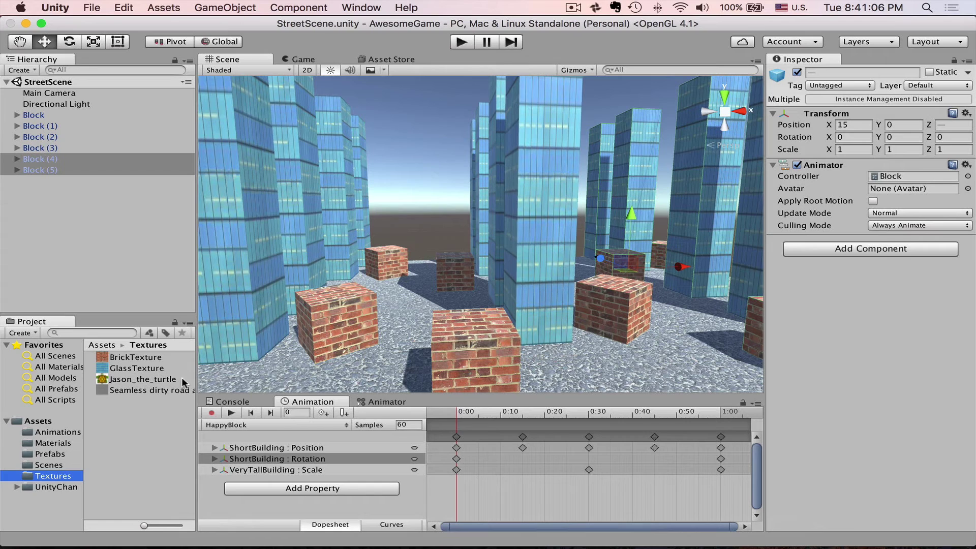
pyautogui.moveTo(197, 381); pyautogui.dragTo(251, 382)
pyautogui.click(239, 381)
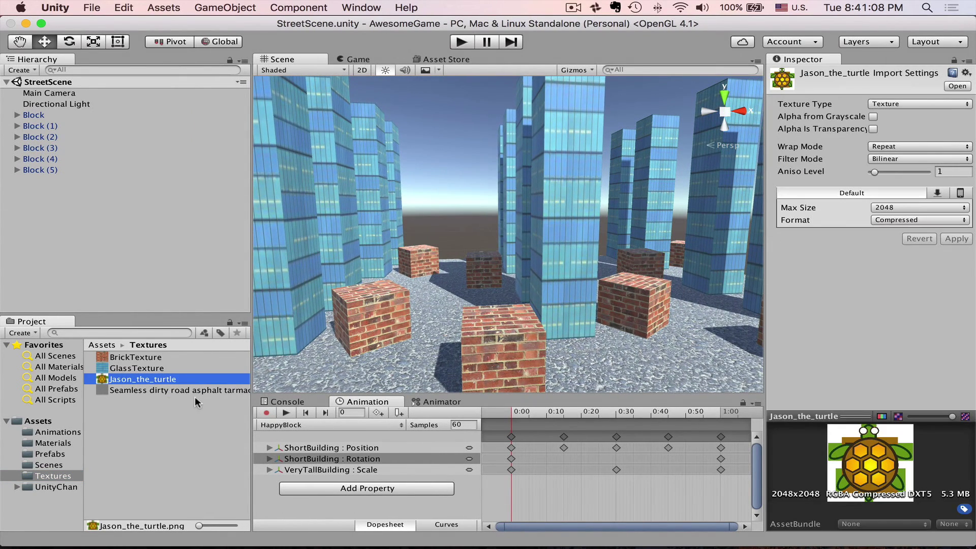
pyautogui.moveTo(836, 416); pyautogui.dragTo(835, 278)
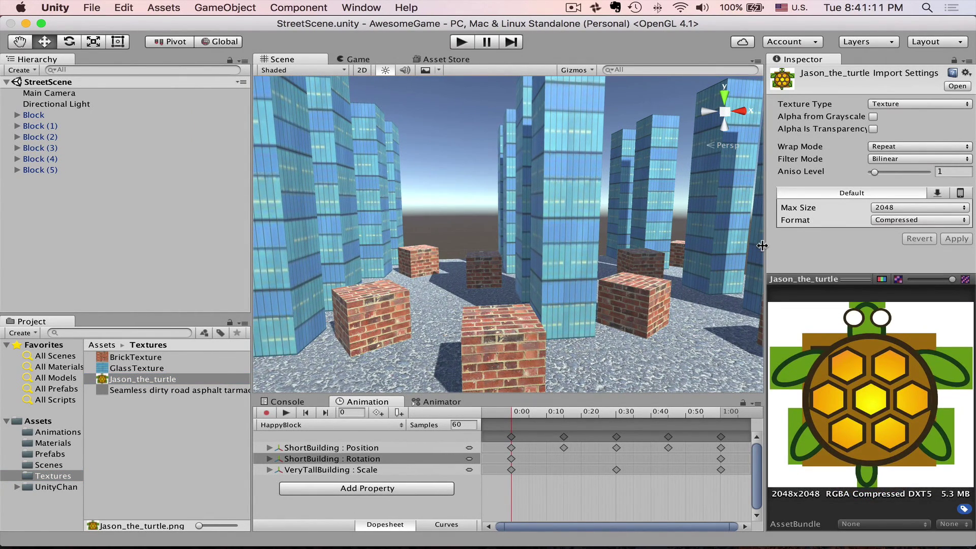
pyautogui.moveTo(764, 247); pyautogui.dragTo(713, 246)
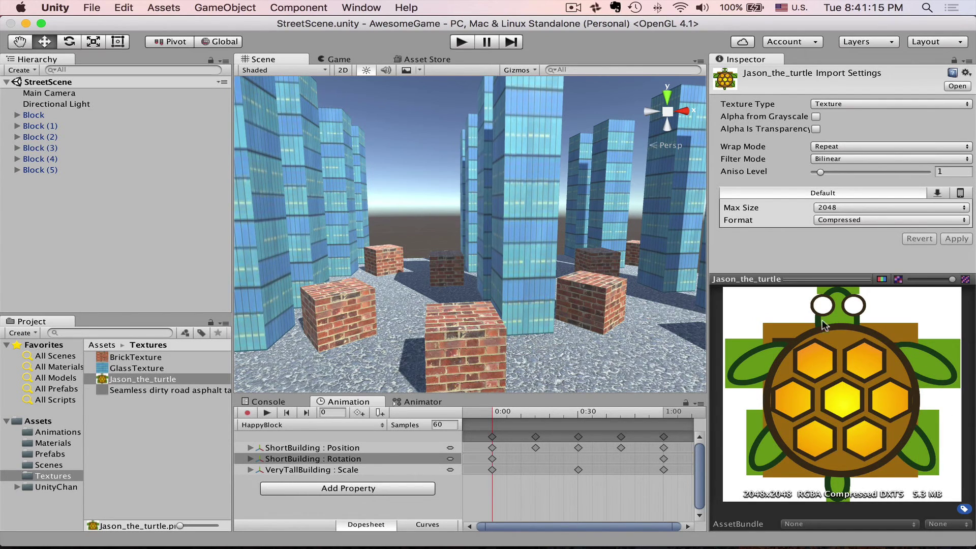
# Toggle the turtle preview between alpha and colour, comparing it against BrickTexture's settings
pyautogui.click(881, 280)
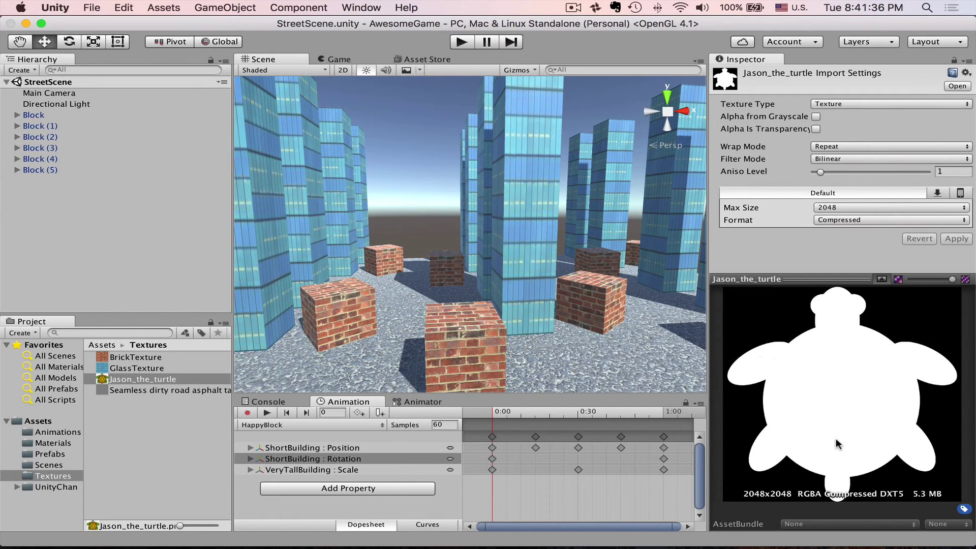
pyautogui.click(881, 280)
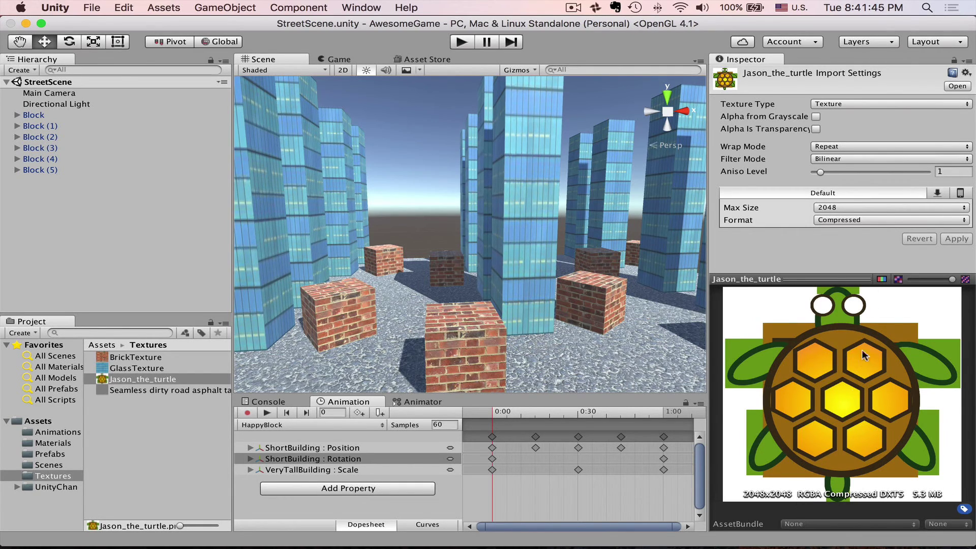
pyautogui.click(881, 279)
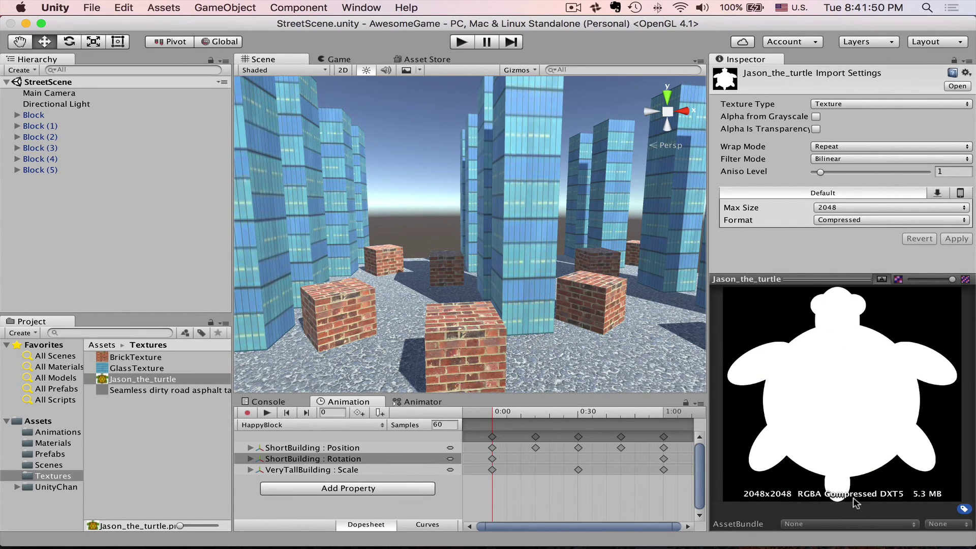
pyautogui.click(881, 279)
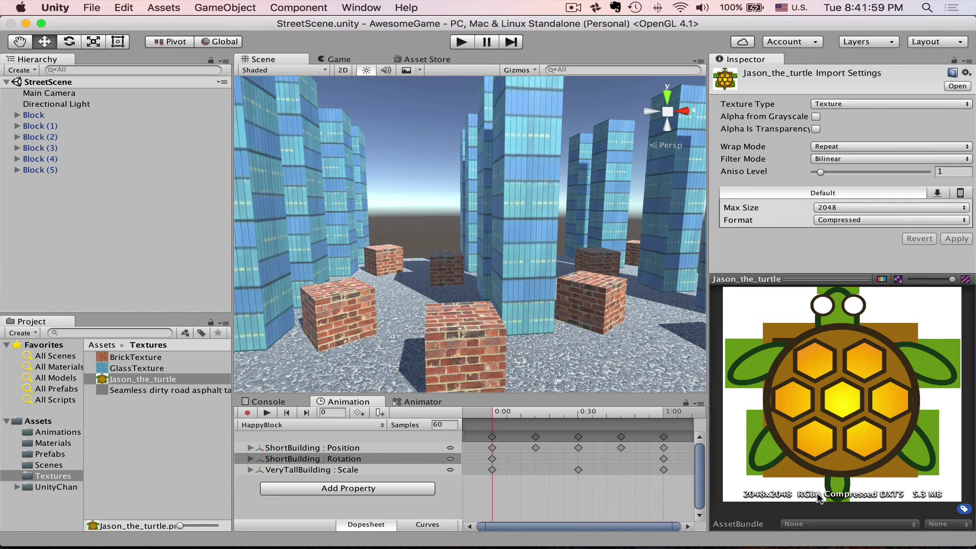
pyautogui.click(128, 357)
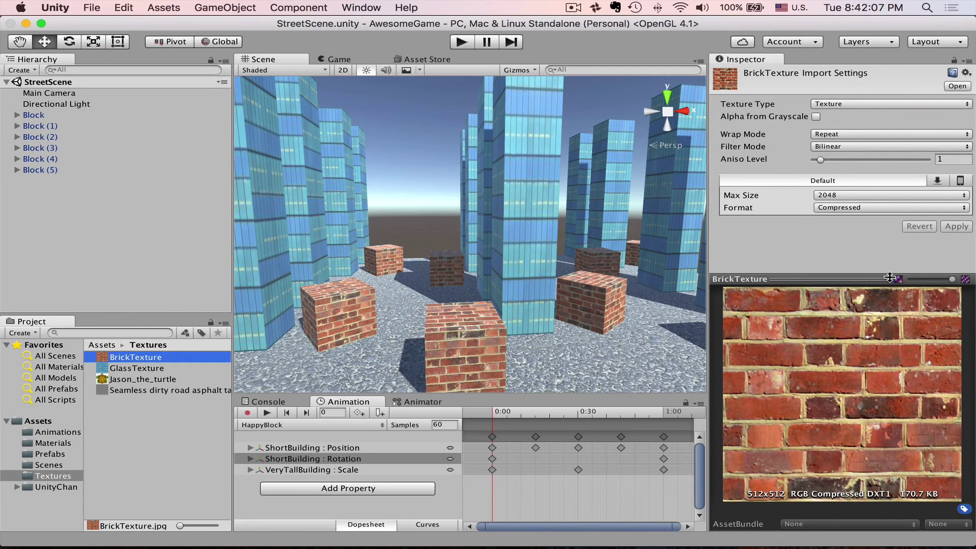
pyautogui.click(134, 381)
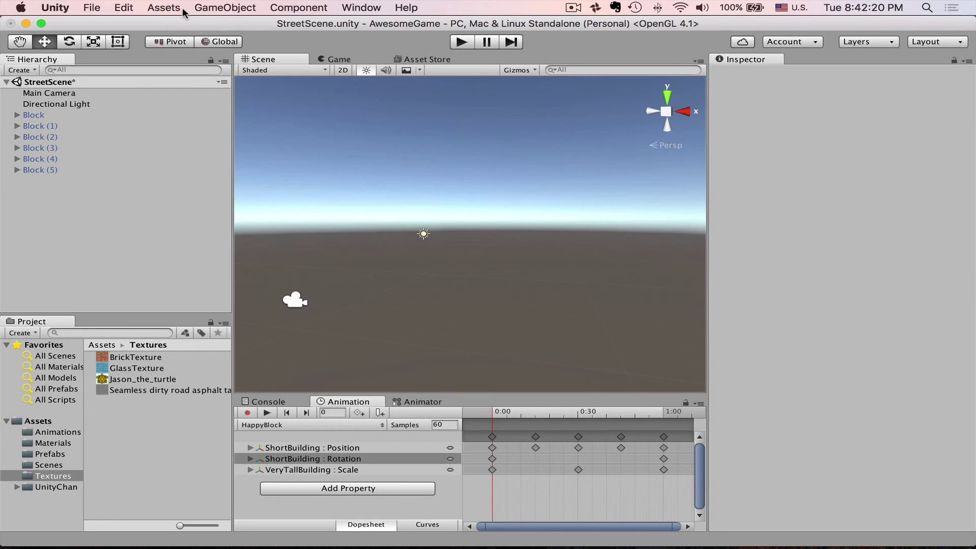
pyautogui.click(239, 8)
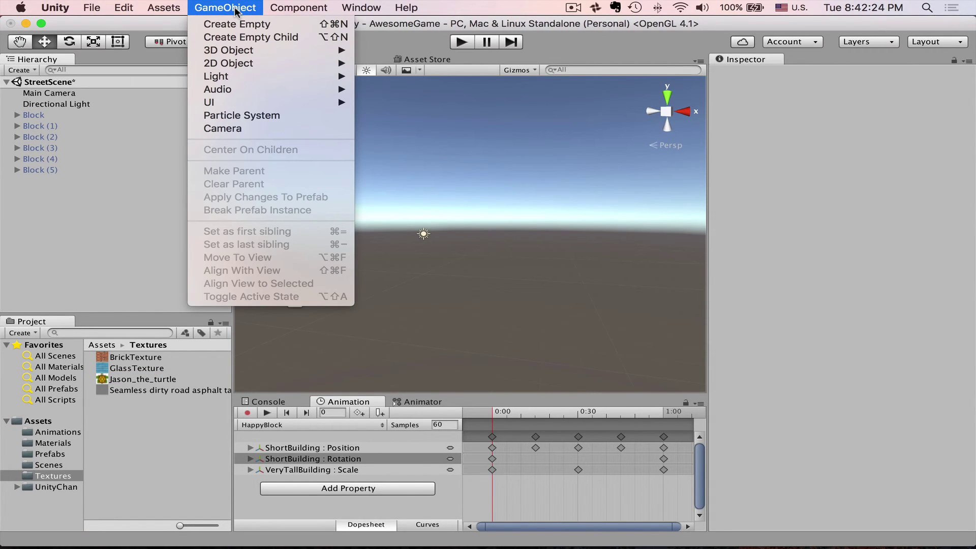
# Add a Quad to the scene from the 3D Object menu
pyautogui.moveTo(236, 52)
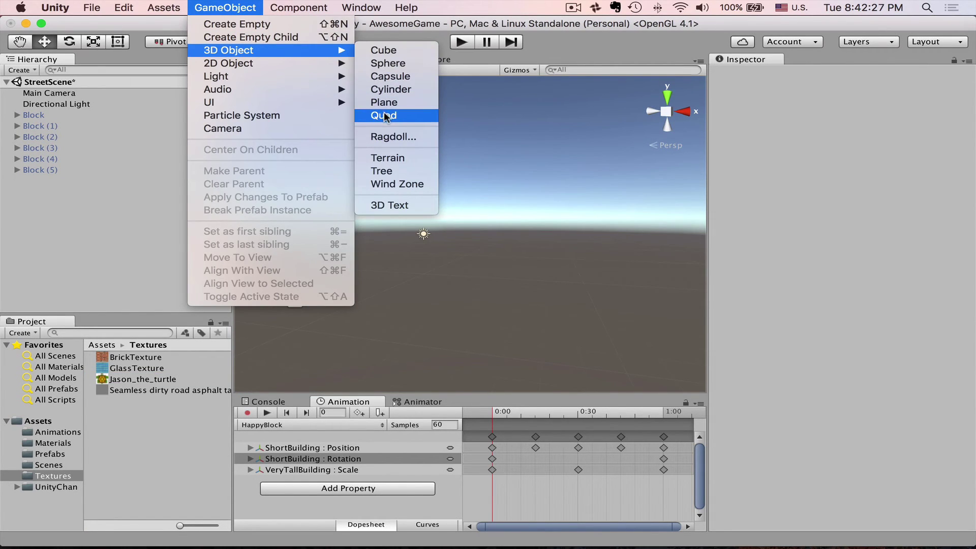
pyautogui.click(386, 116)
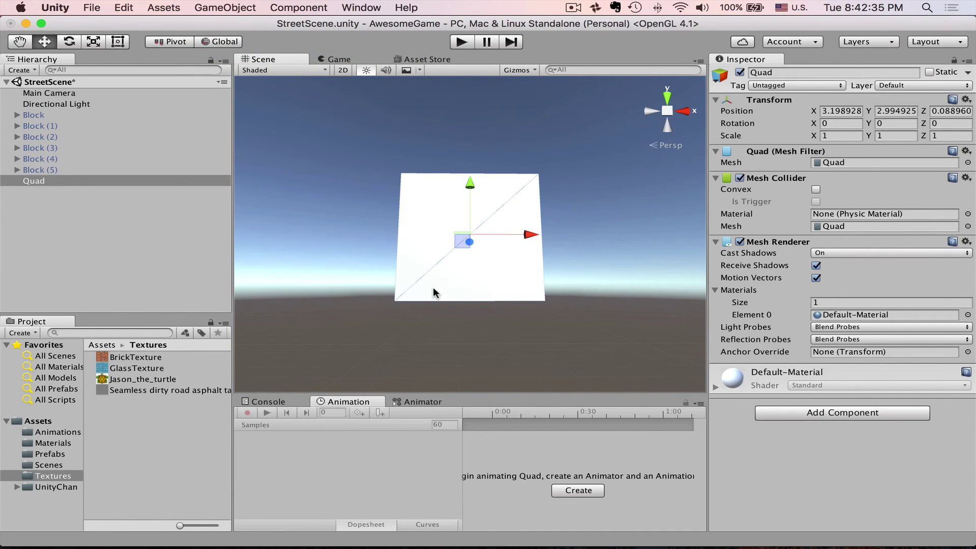
pyautogui.moveTo(469, 283)
pyautogui.keyDown('alt'); pyautogui.mouseDown()
pyautogui.moveTo(559, 315)
pyautogui.moveTo(441, 344)
pyautogui.moveTo(465, 300)
pyautogui.mouseUp(); pyautogui.keyUp('alt')
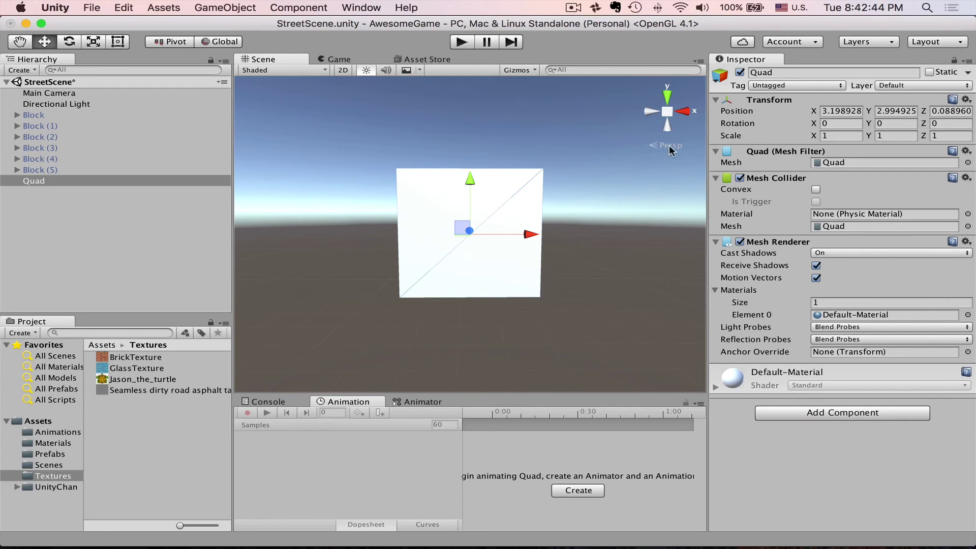
# Set the quad's position to 0, 0, 0 and frame it in the Scene view
pyautogui.click(851, 110)
pyautogui.write('0')
pyautogui.press('Tab')
pyautogui.write('0')
pyautogui.press('Tab')
pyautogui.write('0')
pyautogui.press('Return')
pyautogui.press('f')
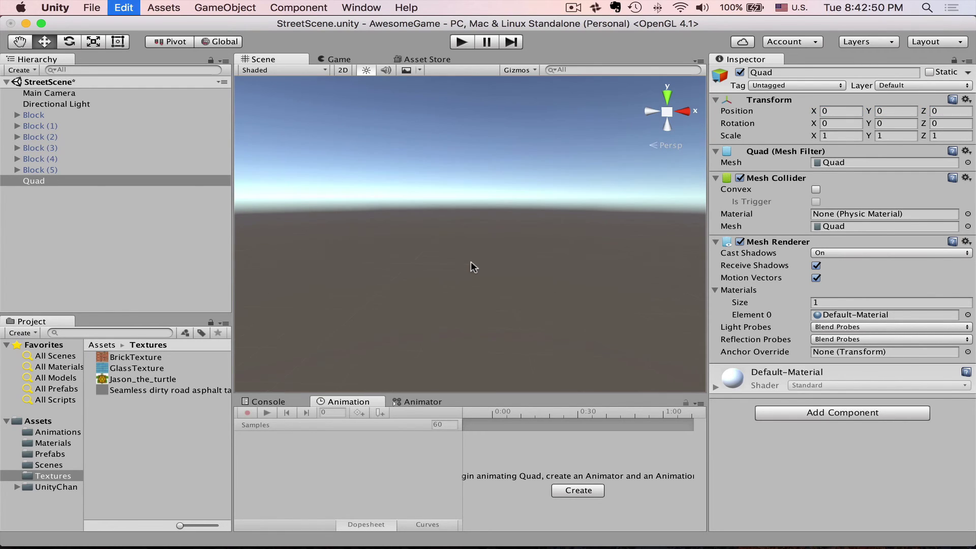
pyautogui.keyDown('alt'); pyautogui.moveTo(484, 266); pyautogui.dragTo(513, 261); pyautogui.keyUp('alt')
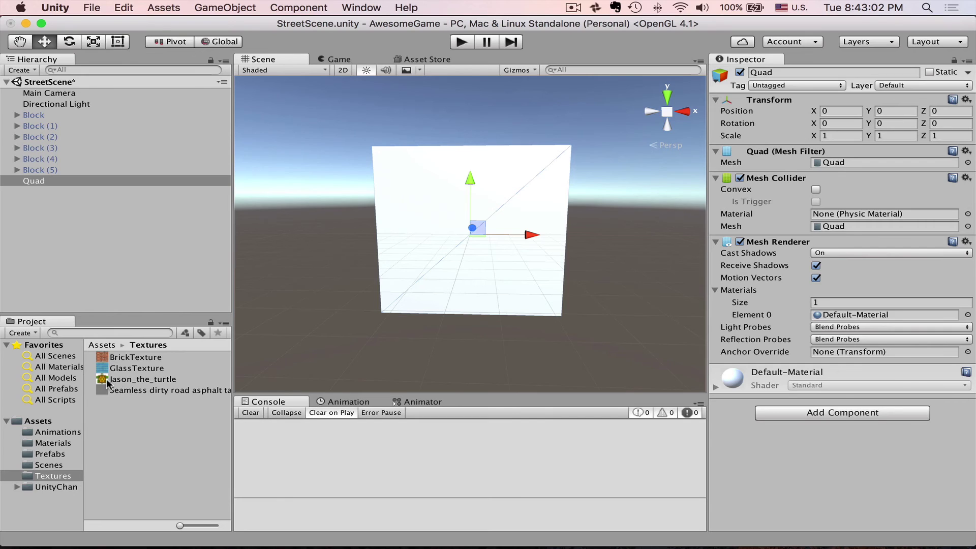
# Drag the Jason_the_turtle texture onto the quad, creating a turtle material showing the white background
pyautogui.moveTo(116, 382); pyautogui.dragTo(463, 270)
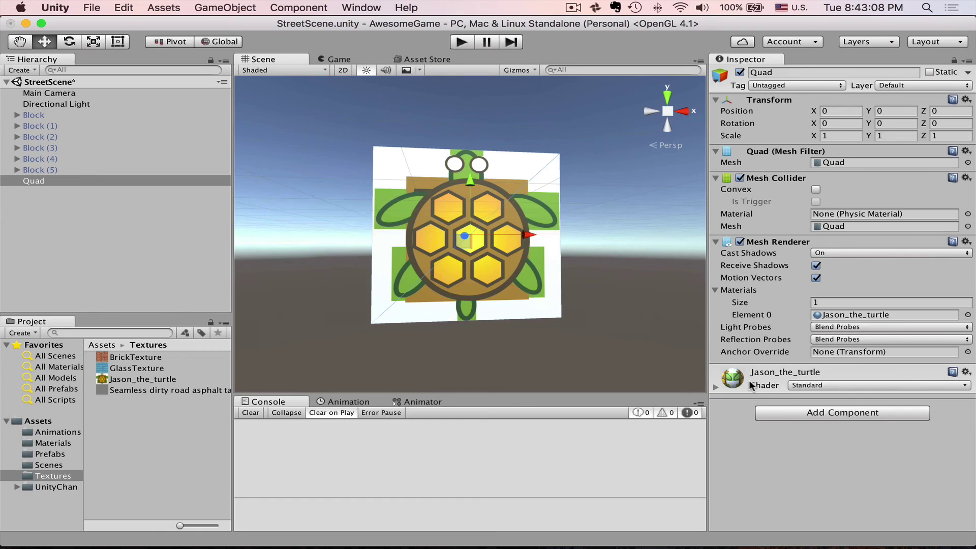
pyautogui.click(870, 316)
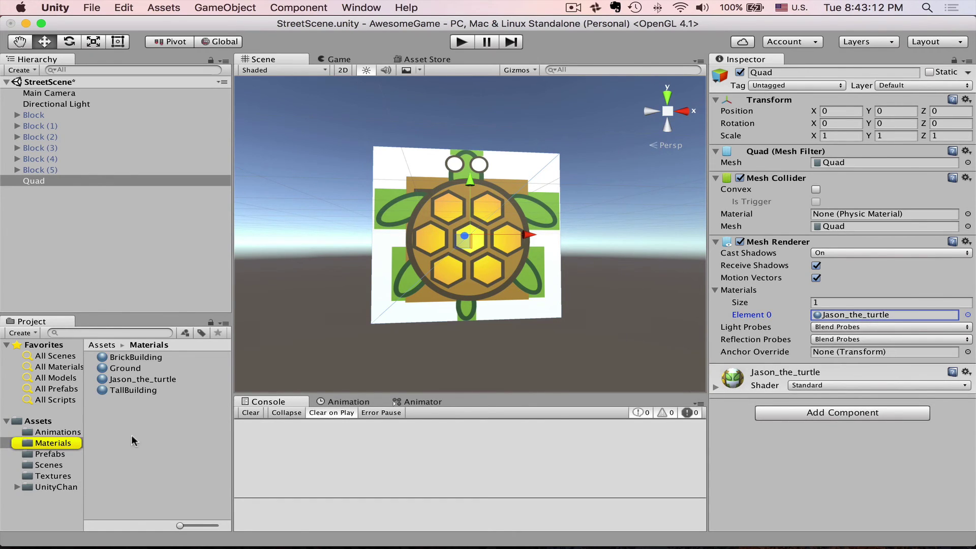
pyautogui.click(128, 382)
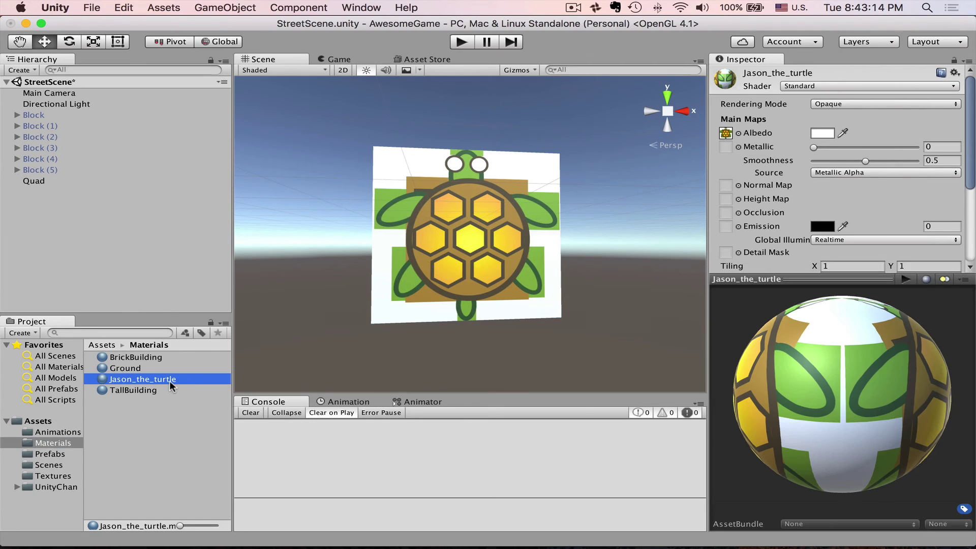
pyautogui.keyDown('alt'); pyautogui.moveTo(387, 229); pyautogui.dragTo(480, 297); pyautogui.keyUp('alt')
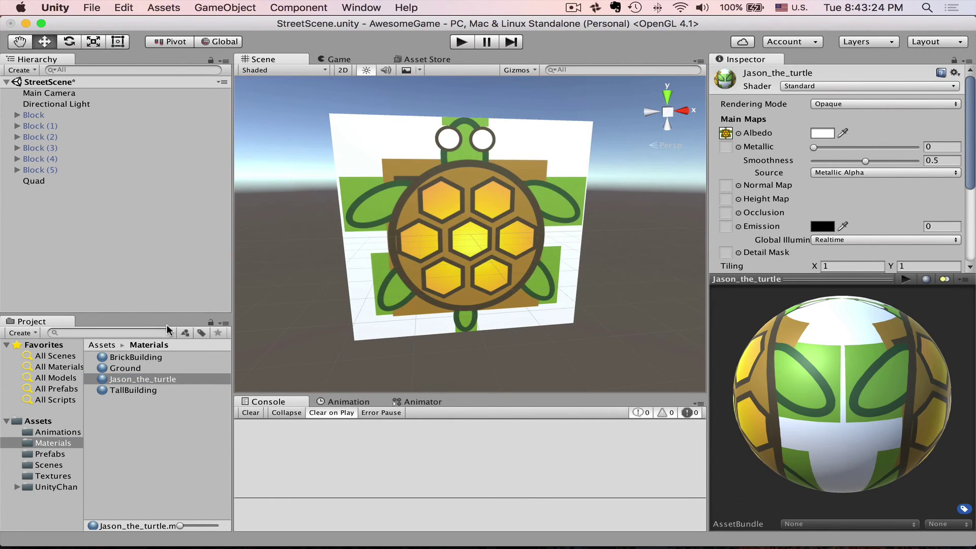
pyautogui.click(51, 476)
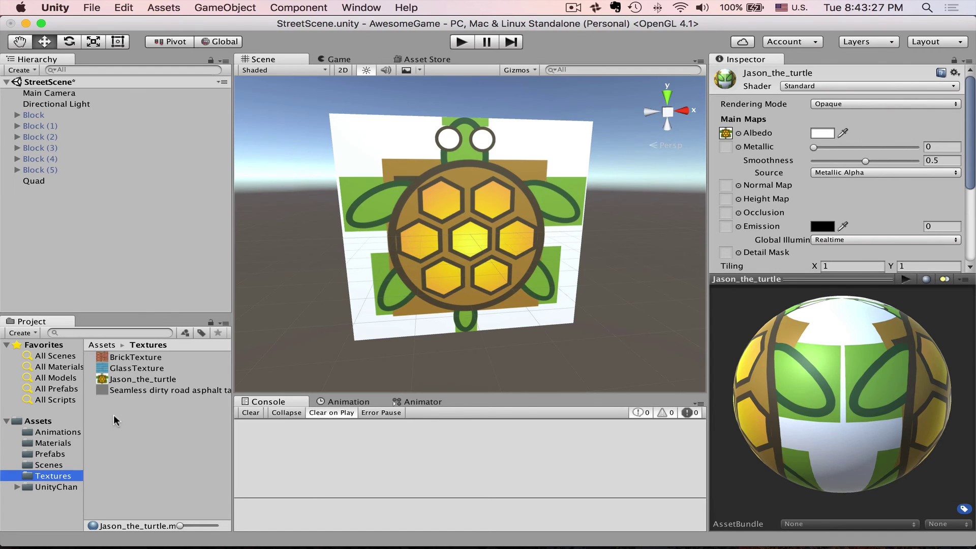
# Enable Alpha Is Transparency on the Jason_the_turtle texture and apply it
pyautogui.click(119, 380)
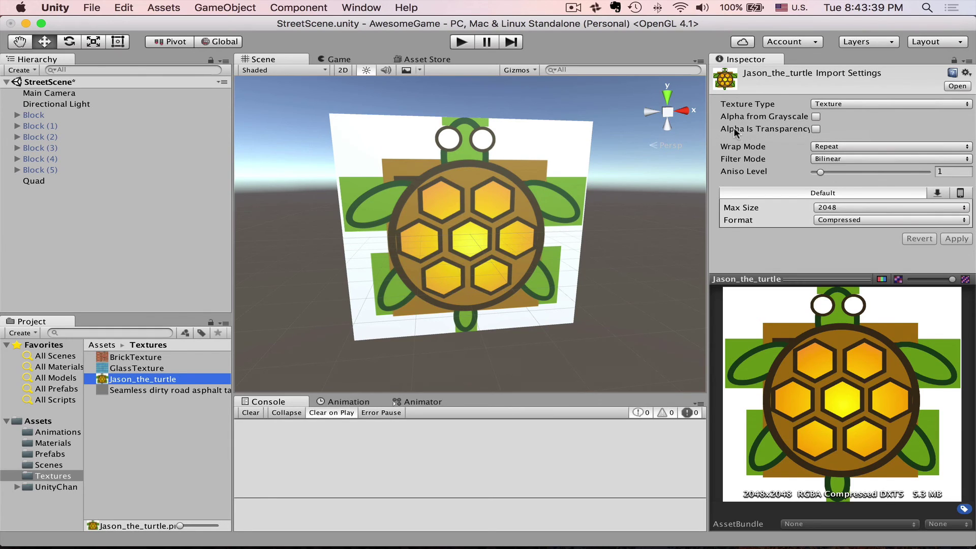
pyautogui.click(816, 130)
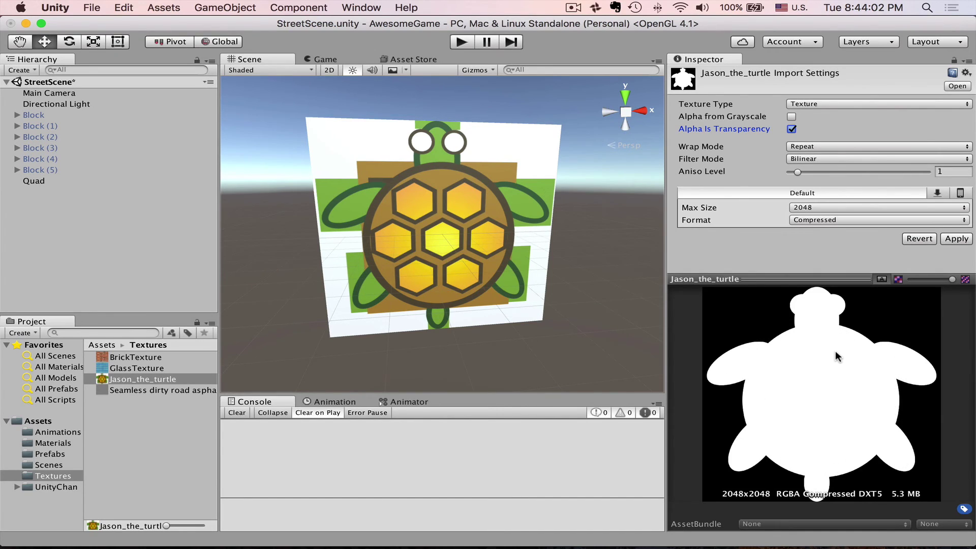
pyautogui.click(882, 279)
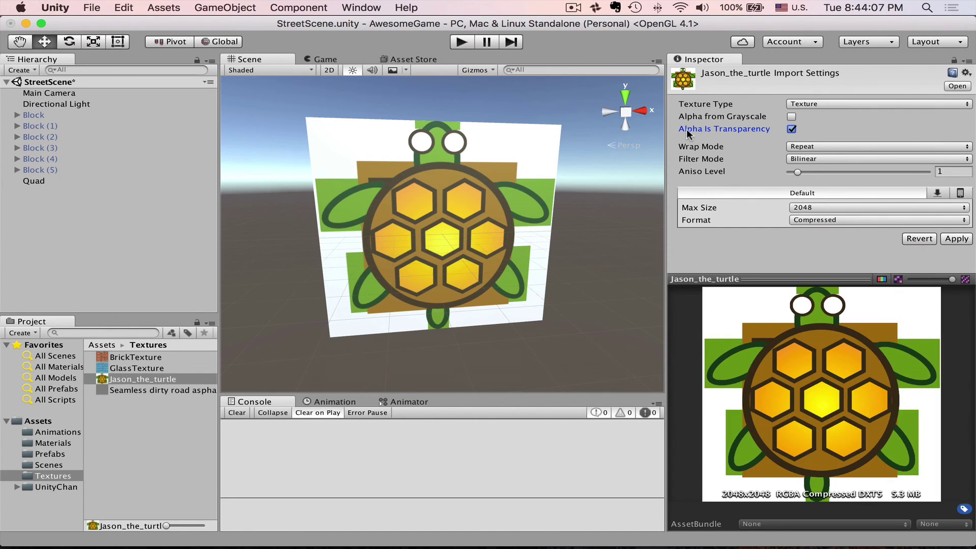
pyautogui.click(956, 239)
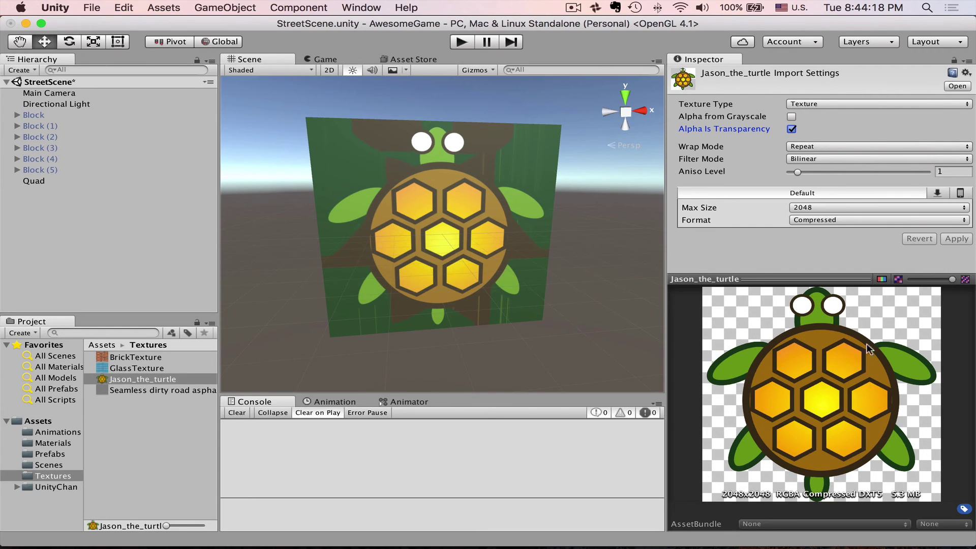
# Set the Jason_the_turtle texture's Max Size to 512 and apply it
pyautogui.click(703, 208)
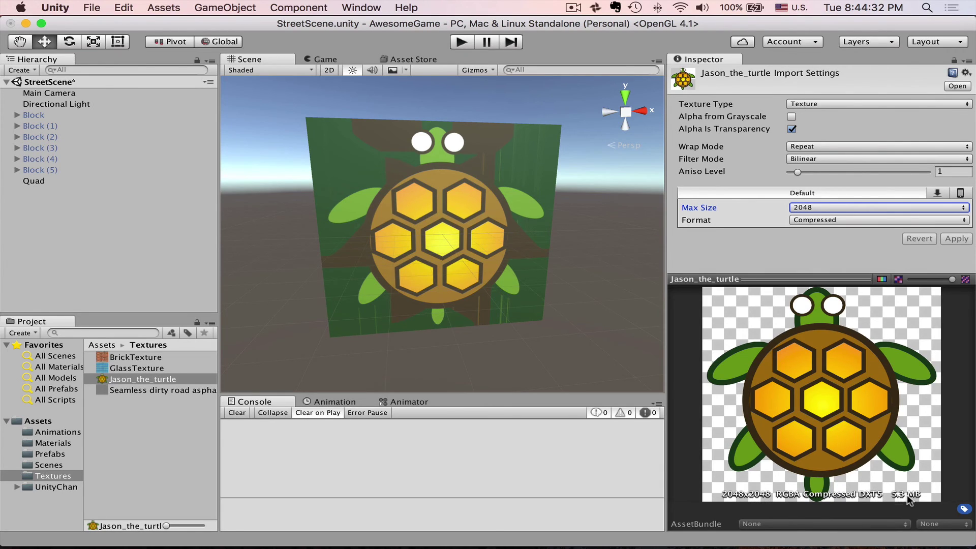
pyautogui.click(804, 209)
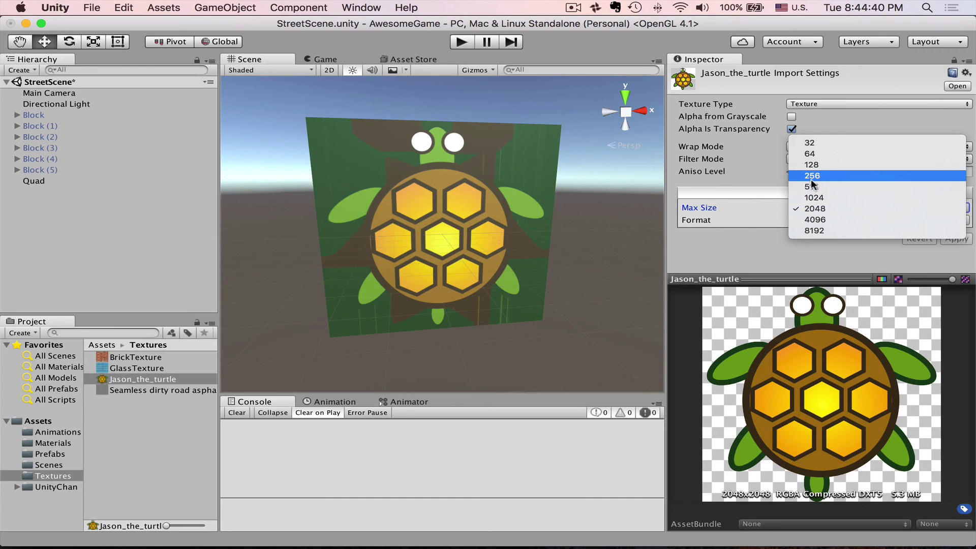
pyautogui.click(811, 186)
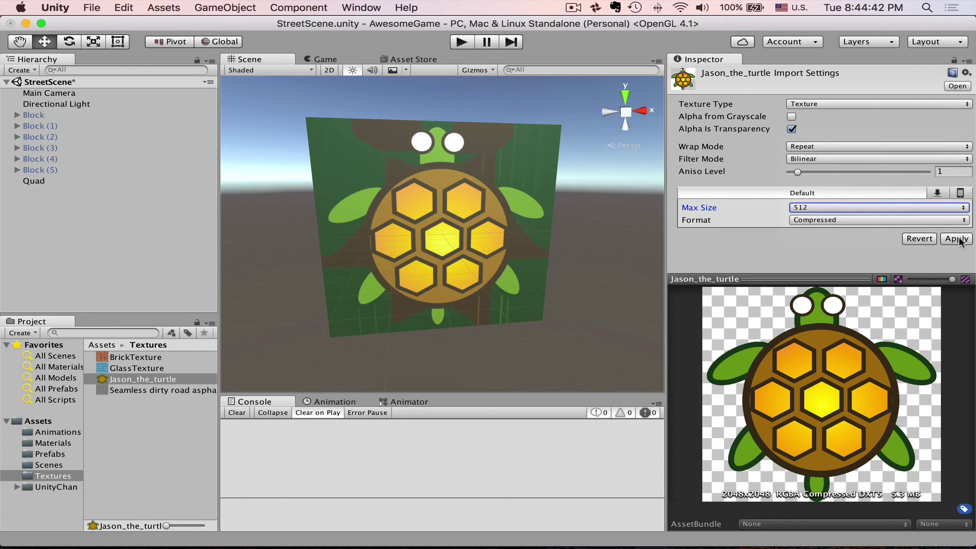
pyautogui.click(957, 239)
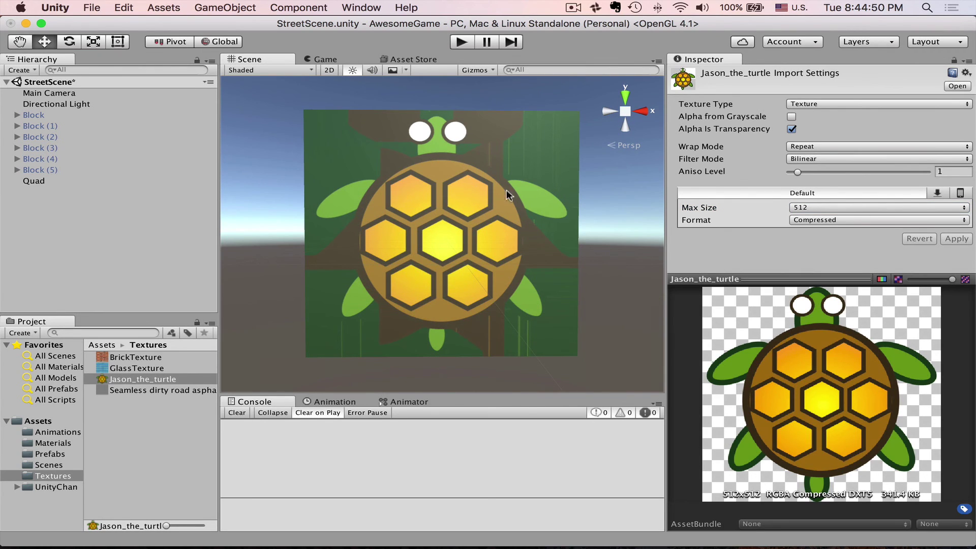
pyautogui.keyDown('alt'); pyautogui.moveTo(466, 205); pyautogui.dragTo(525, 251); pyautogui.keyUp('alt')
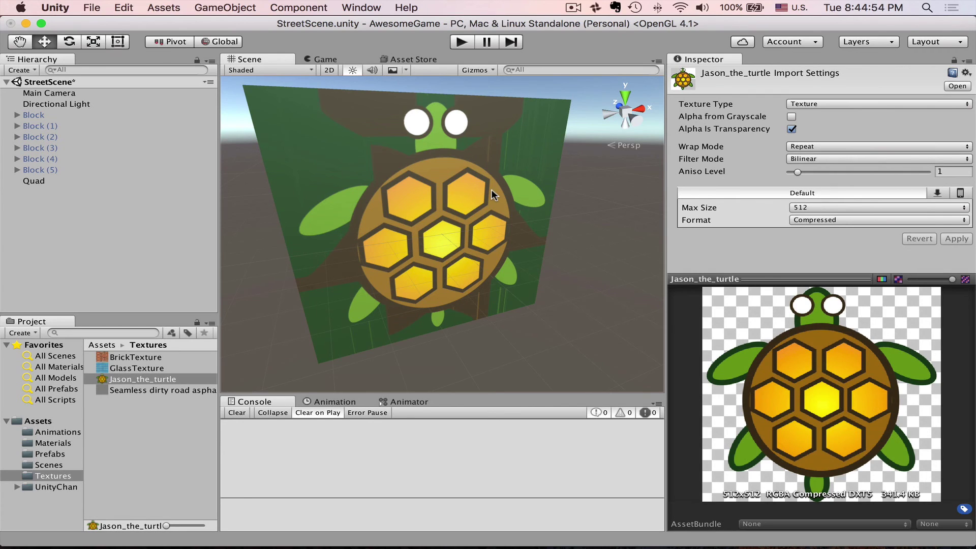
# Set the quad's Jason_the_turtle material to Transparent rendering mode and raise its Smoothness
pyautogui.click(397, 246)
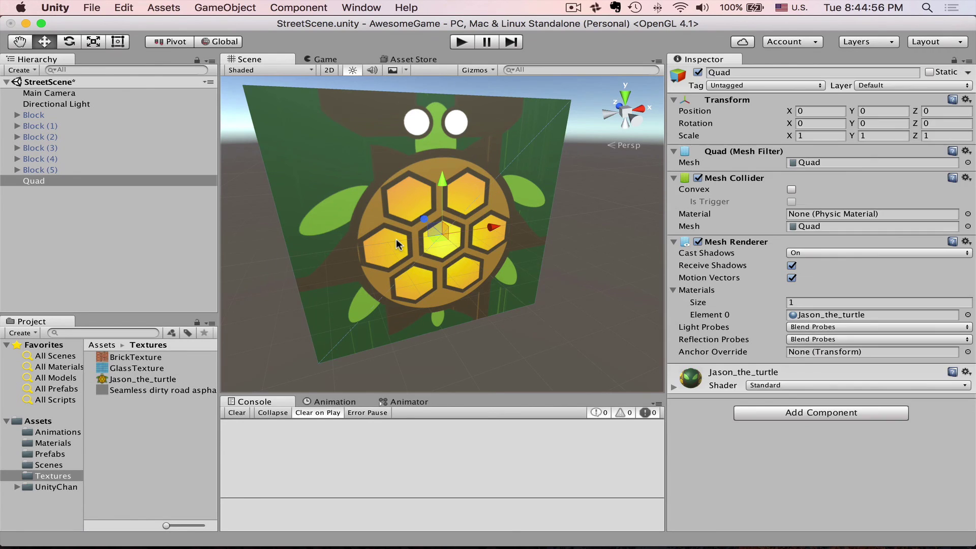
pyautogui.keyDown('alt'); pyautogui.moveTo(436, 260); pyautogui.dragTo(356, 219); pyautogui.keyUp('alt')
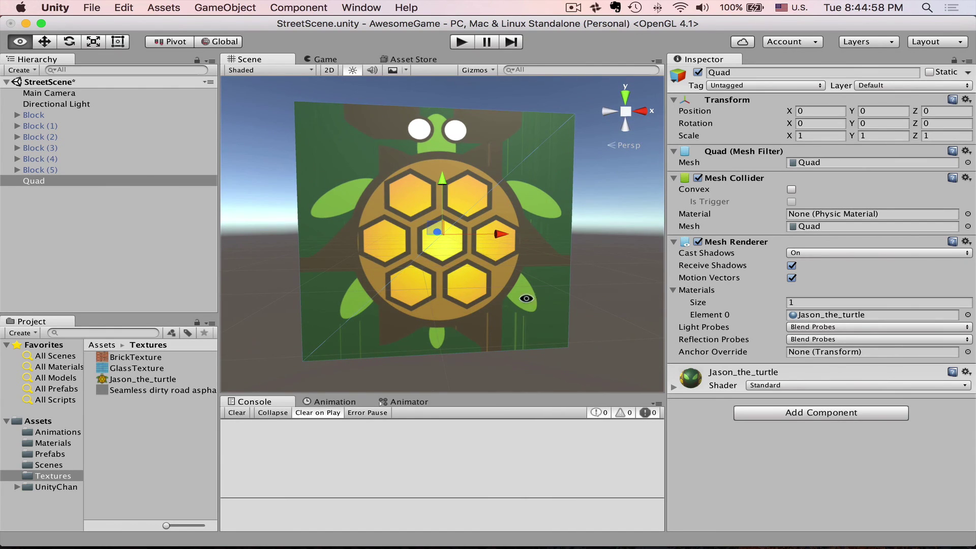
pyautogui.click(674, 387)
pyautogui.scroll(-5, 716, 288)
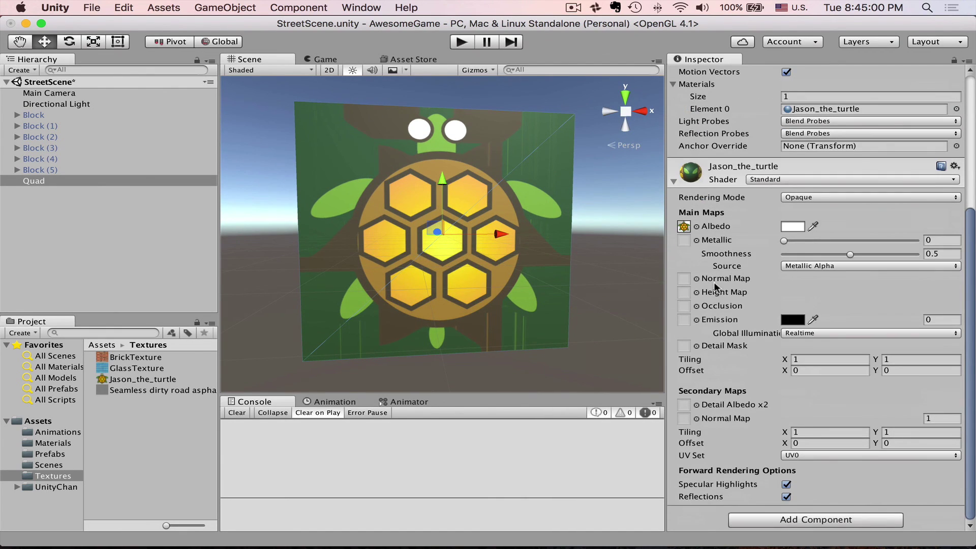
pyautogui.click(798, 197)
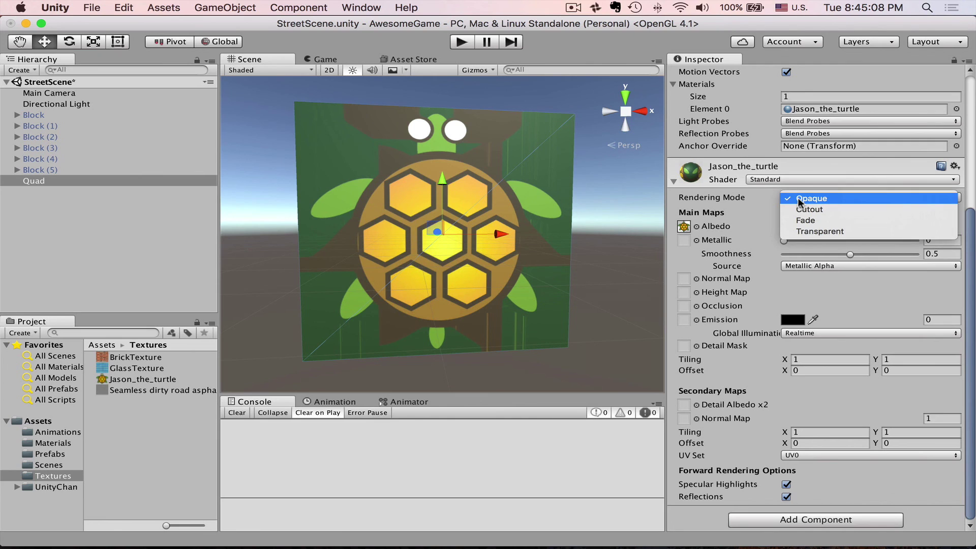
pyautogui.click(805, 232)
pyautogui.keyDown('alt'); pyautogui.moveTo(629, 264); pyautogui.dragTo(514, 160); pyautogui.keyUp('alt')
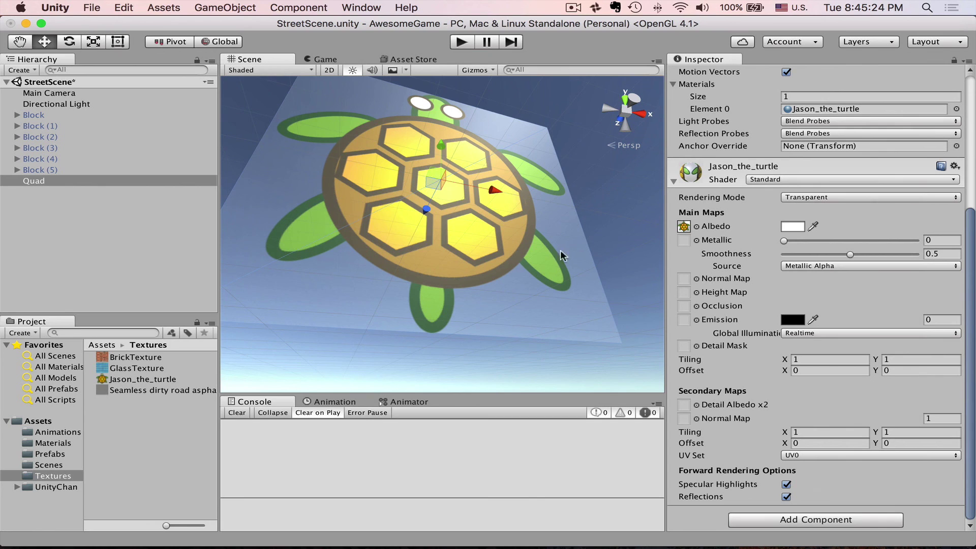
pyautogui.moveTo(850, 254); pyautogui.dragTo(720, 257)
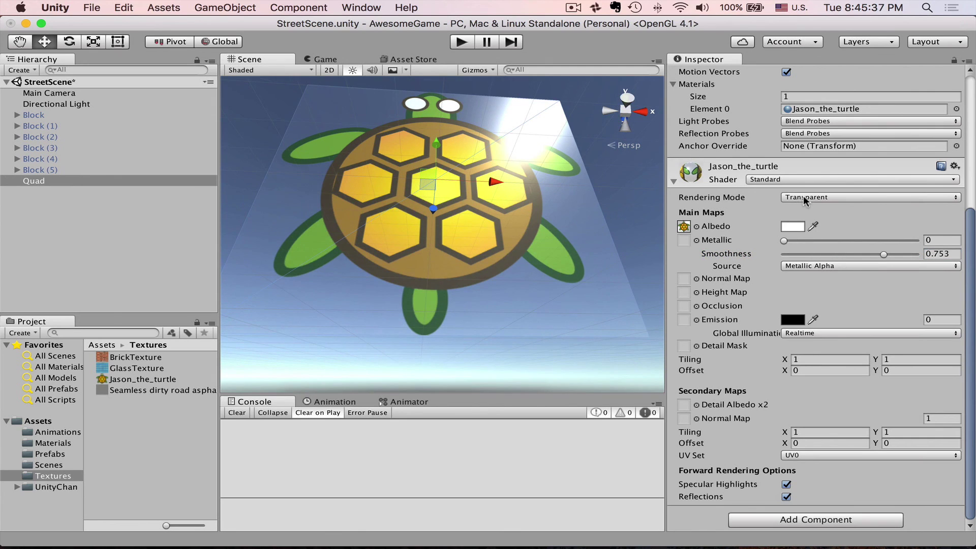
# Switch the material to Fade with Smoothness 0.621, then deselect the quad
pyautogui.click(805, 197)
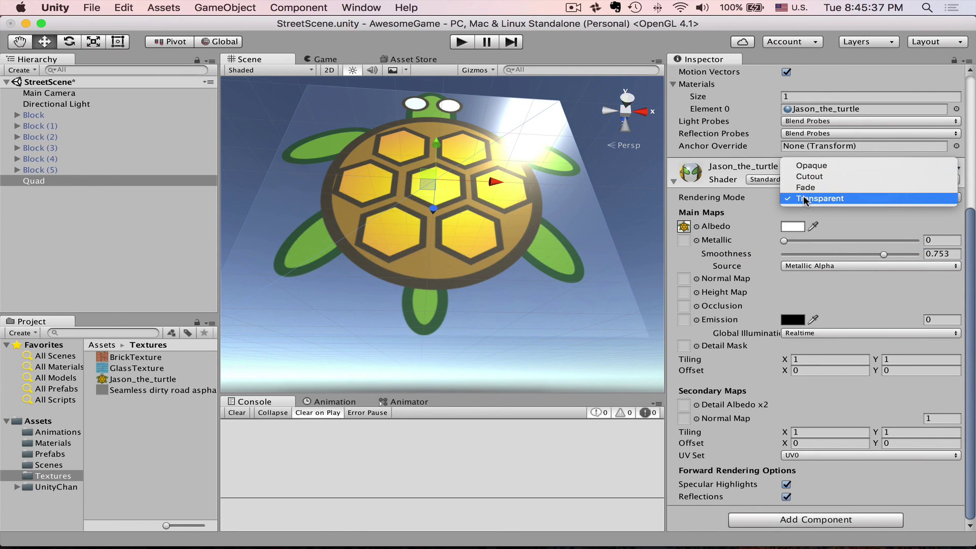
pyautogui.click(807, 186)
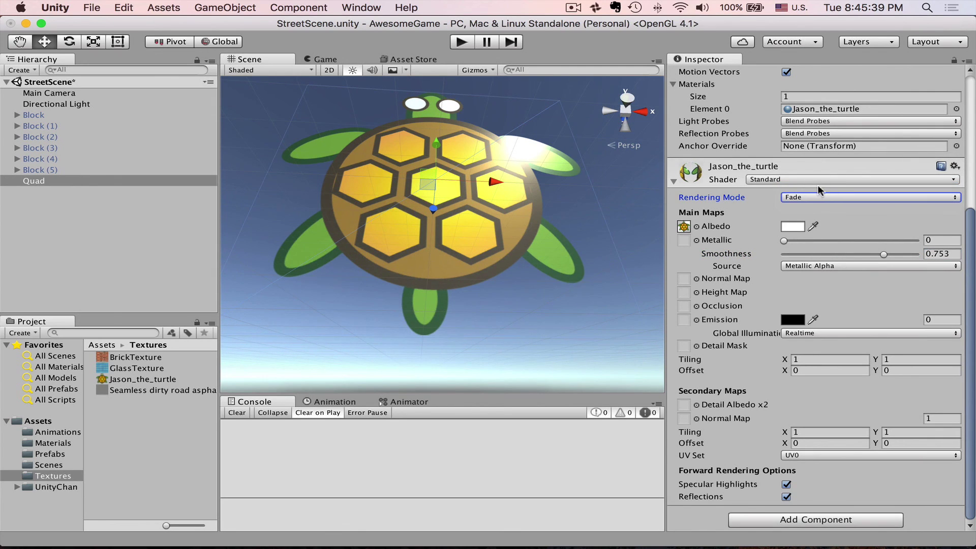
pyautogui.keyDown('alt'); pyautogui.moveTo(569, 206); pyautogui.dragTo(585, 163); pyautogui.keyUp('alt')
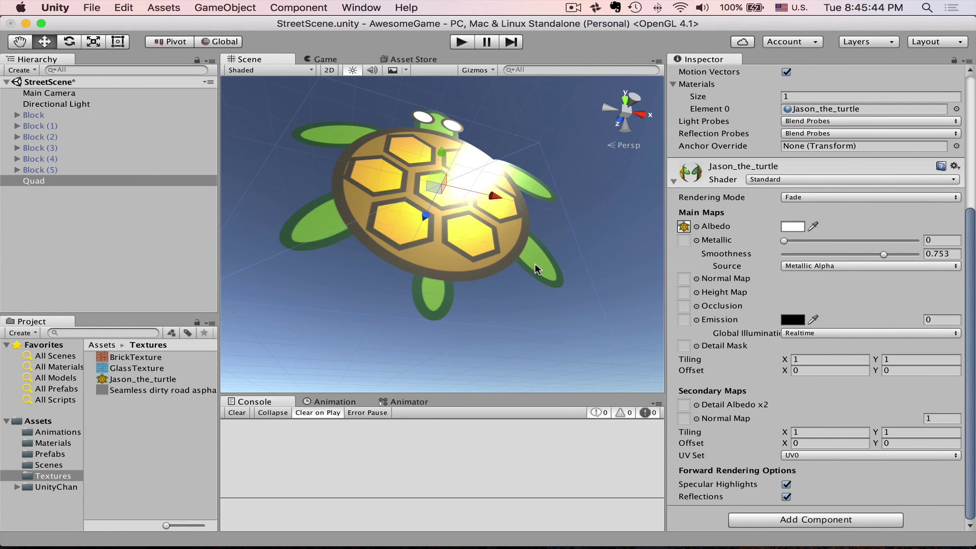
pyautogui.moveTo(870, 253)
pyautogui.mouseDown()
pyautogui.moveTo(844, 255)
pyautogui.moveTo(866, 255)
pyautogui.mouseUp()
pyautogui.keyDown('alt'); pyautogui.moveTo(517, 220); pyautogui.dragTo(539, 201); pyautogui.keyUp('alt')
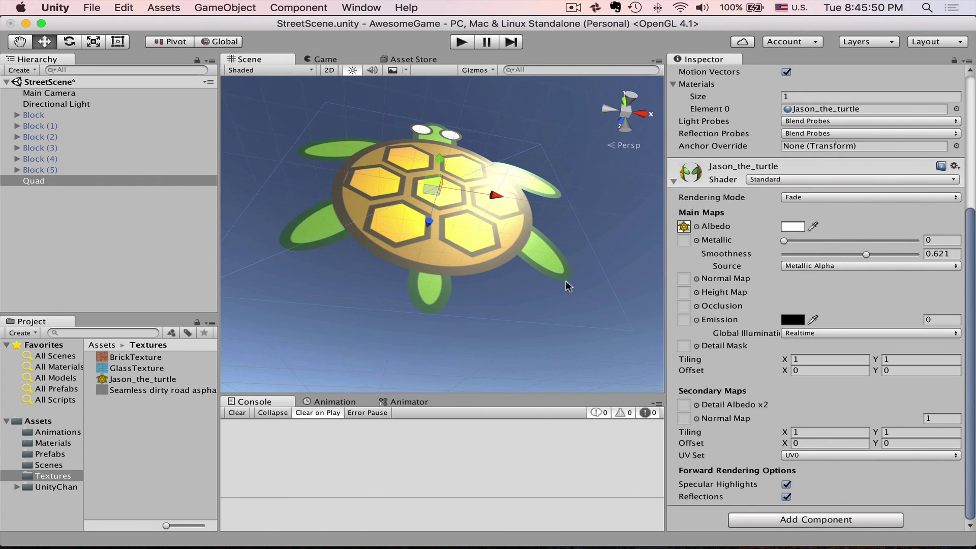
pyautogui.keyDown('alt'); pyautogui.moveTo(406, 238); pyautogui.dragTo(417, 159); pyautogui.keyUp('alt')
pyautogui.press('w')
pyautogui.click(558, 204)
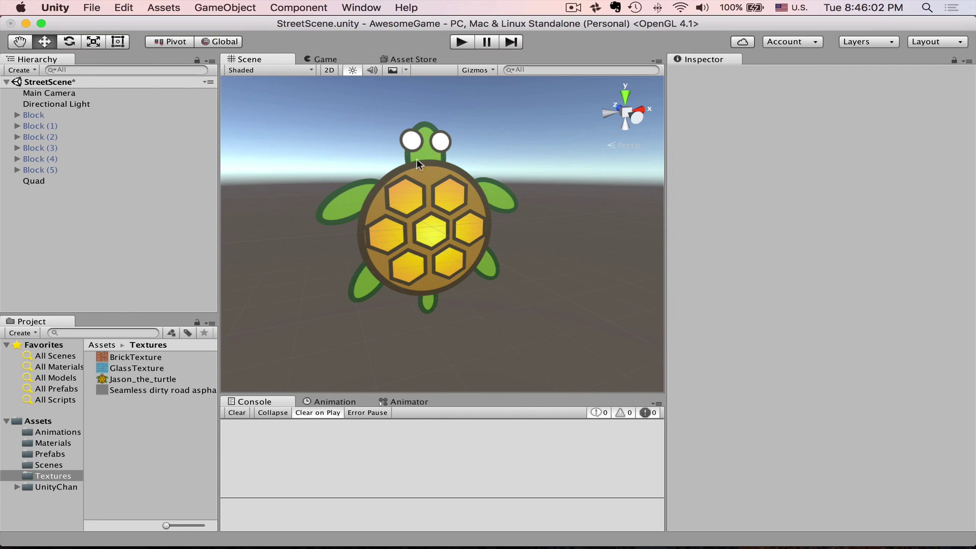
pyautogui.click(330, 70)
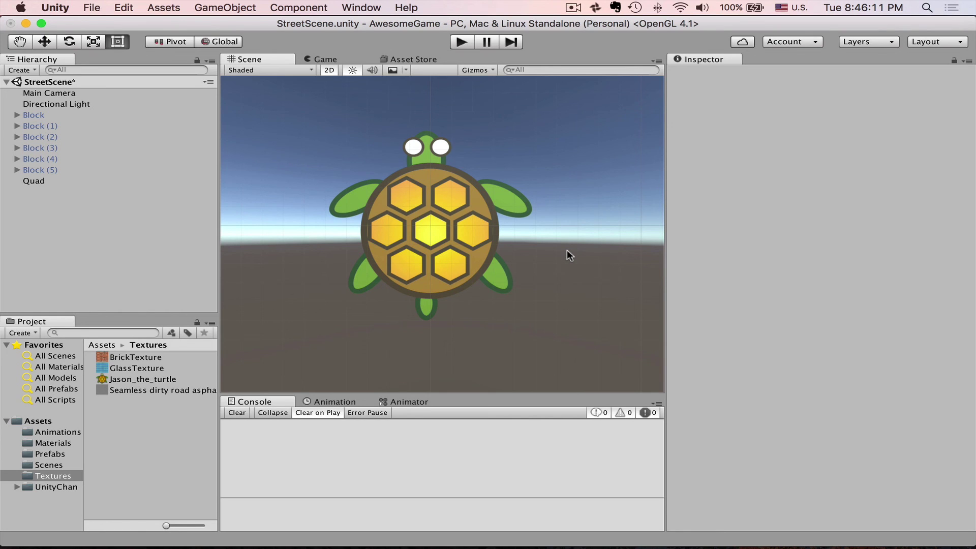
pyautogui.press('2')
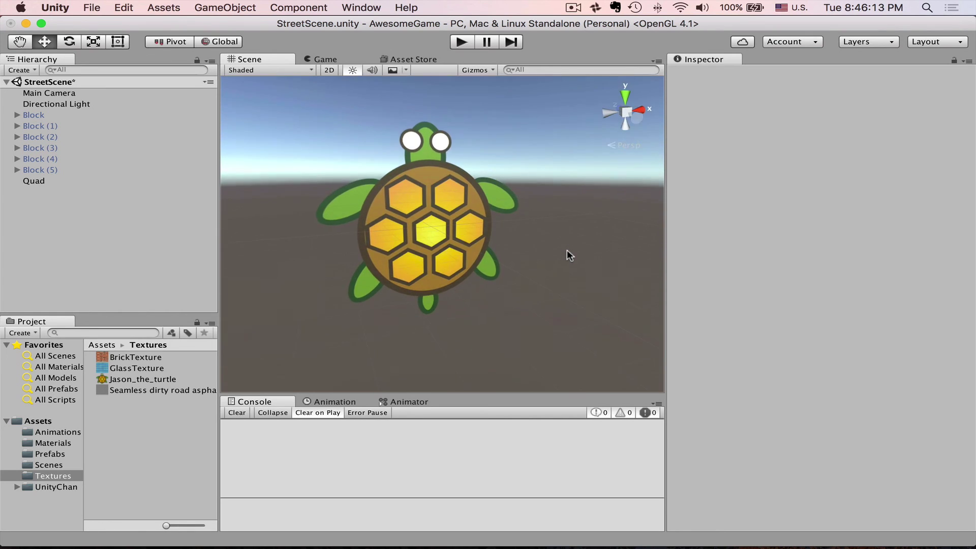
pyautogui.moveTo(497, 234); pyautogui.dragTo(505, 260, button='middle')
pyautogui.scroll(-5, 510, 277)
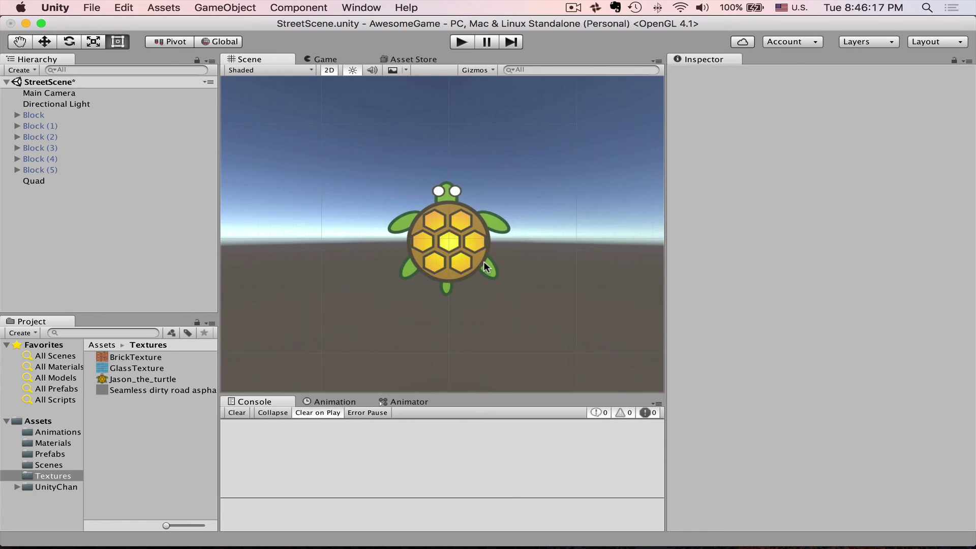
pyautogui.scroll(-3, 483, 261)
pyautogui.click(456, 232)
pyautogui.scroll(5, 459, 245)
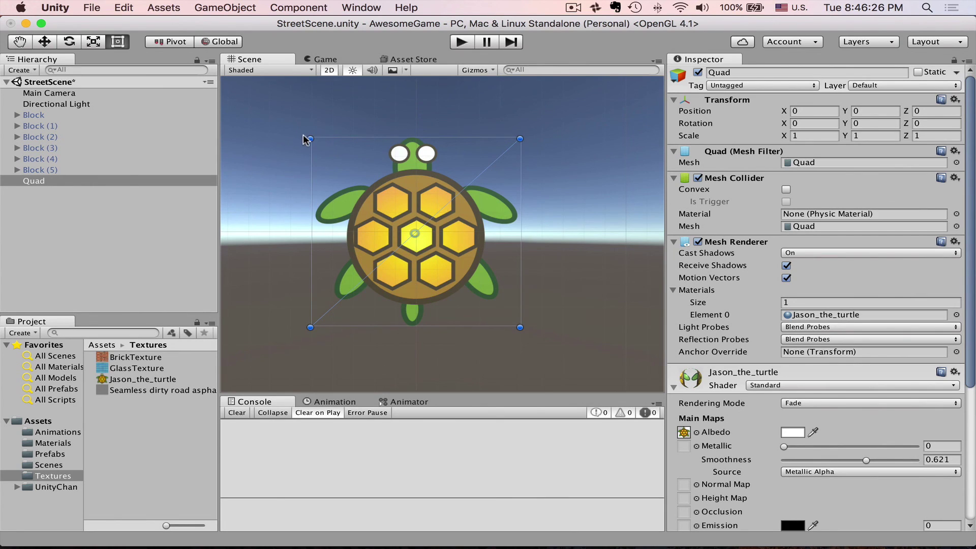
pyautogui.press('w')
pyautogui.press('2')
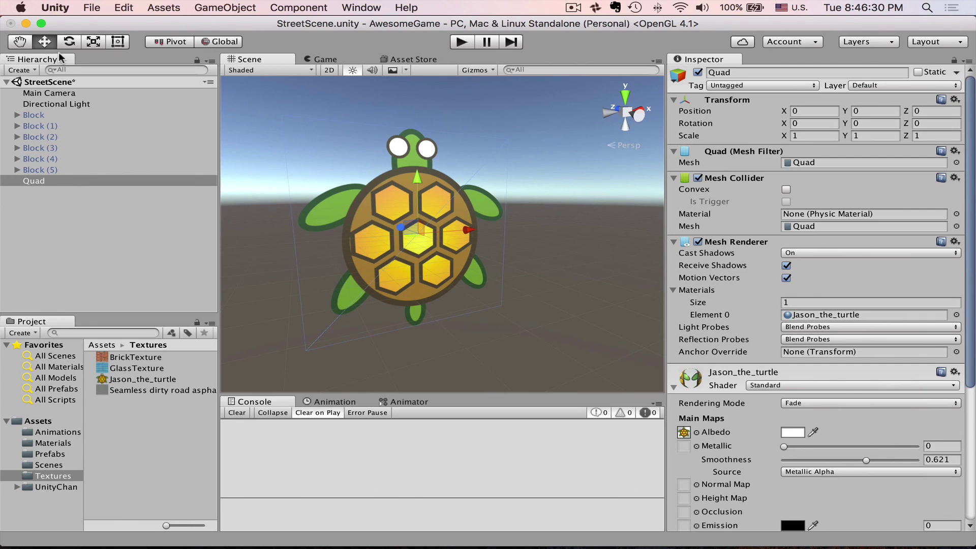
pyautogui.click(120, 42)
pyautogui.keyDown('alt'); pyautogui.moveTo(442, 318); pyautogui.dragTo(443, 297); pyautogui.keyUp('alt')
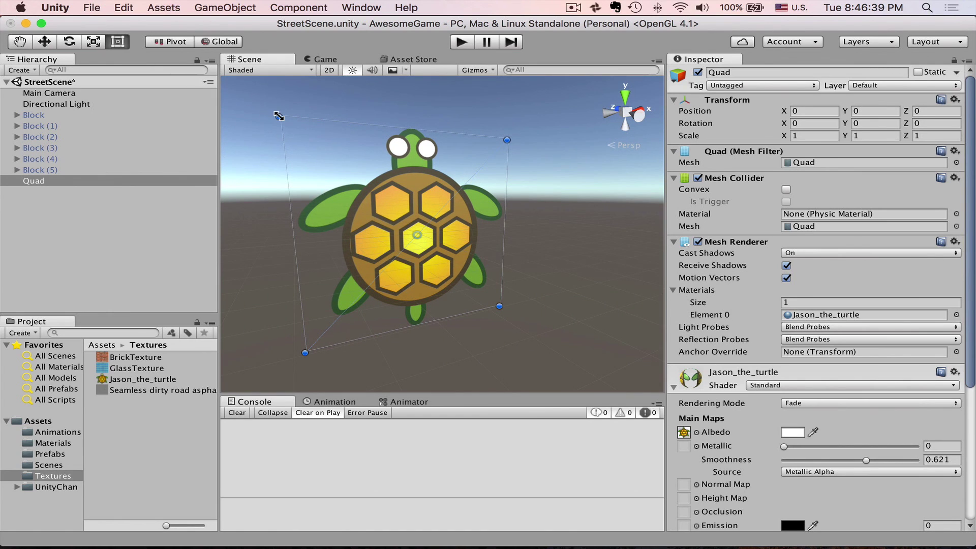
pyautogui.moveTo(279, 115); pyautogui.dragTo(391, 132)
pyautogui.press('super+z')
pyautogui.press('super+z')
pyautogui.press('super+z')
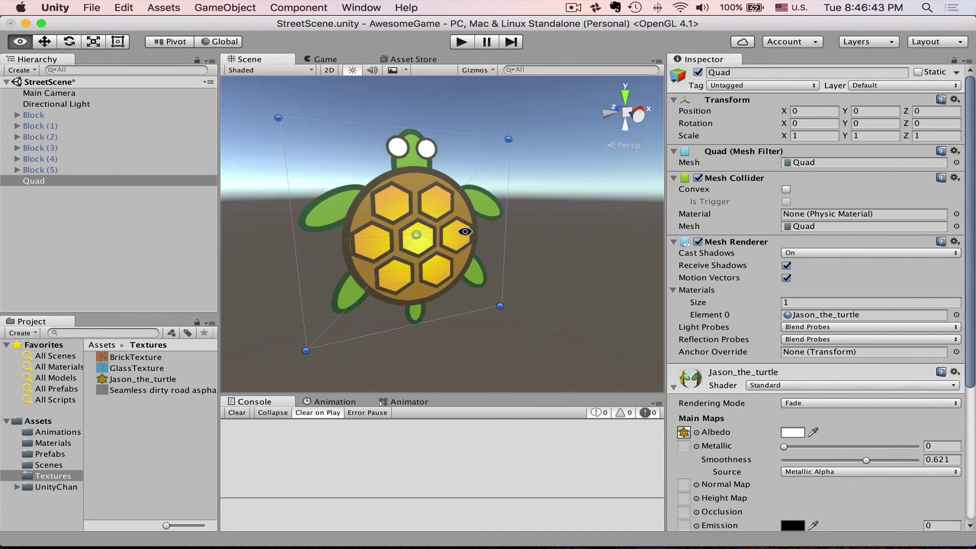
pyautogui.keyDown('alt'); pyautogui.moveTo(462, 227); pyautogui.dragTo(411, 245); pyautogui.keyUp('alt')
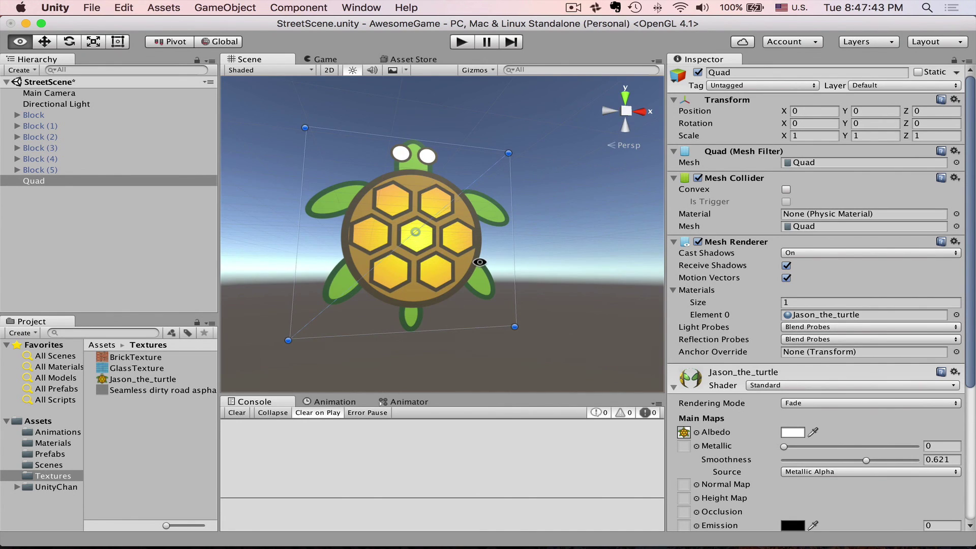
pyautogui.keyDown('alt'); pyautogui.moveTo(366, 226); pyautogui.dragTo(431, 168); pyautogui.keyUp('alt')
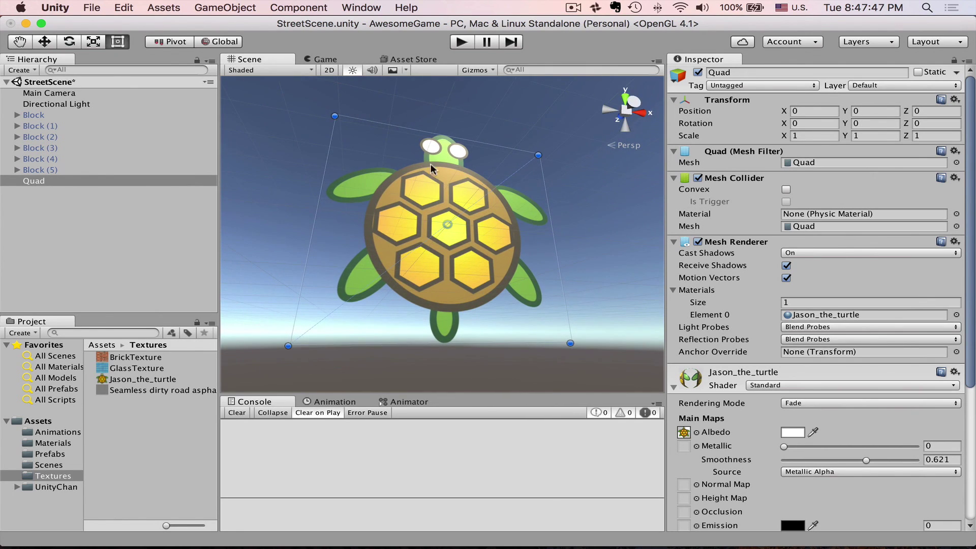